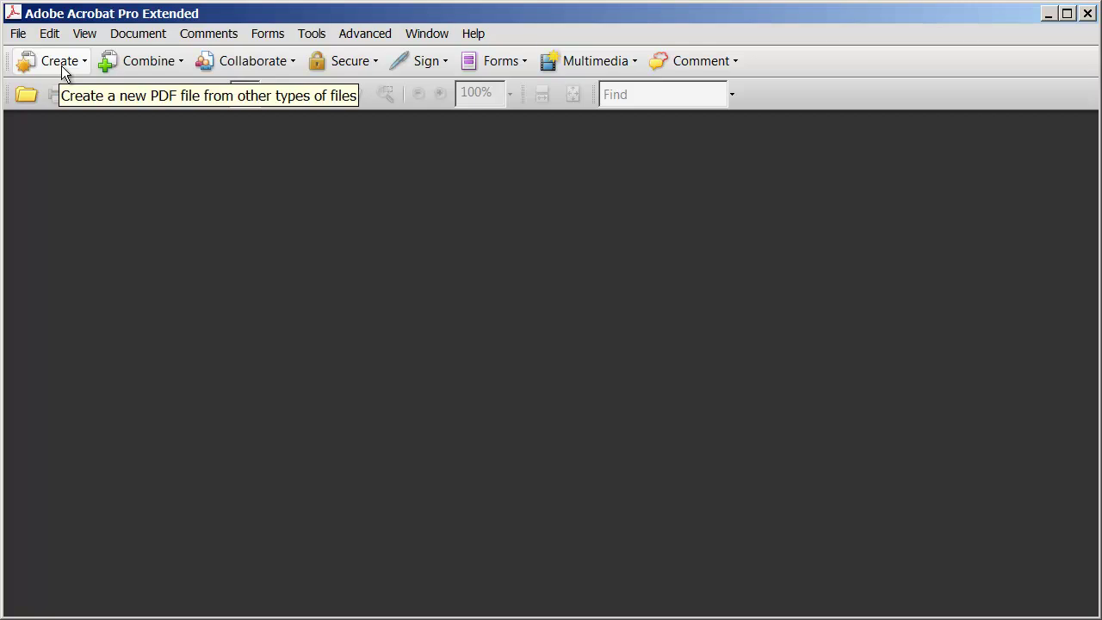
{"action": "left_click", "coordinate": [23, 35]}
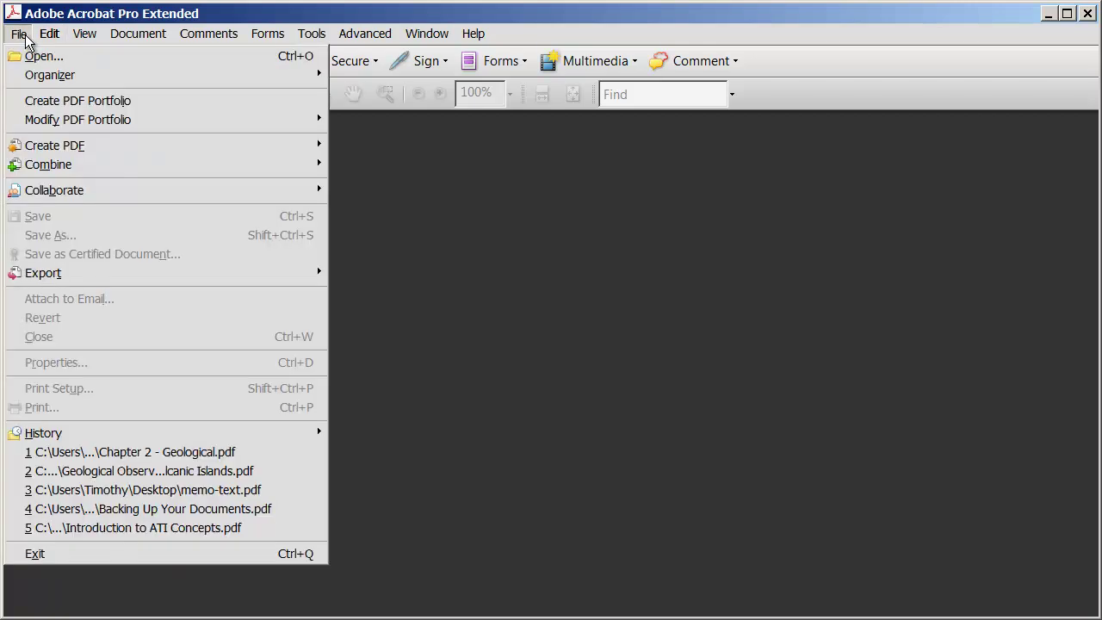
{"action": "mouse_move", "coordinate": [73, 169]}
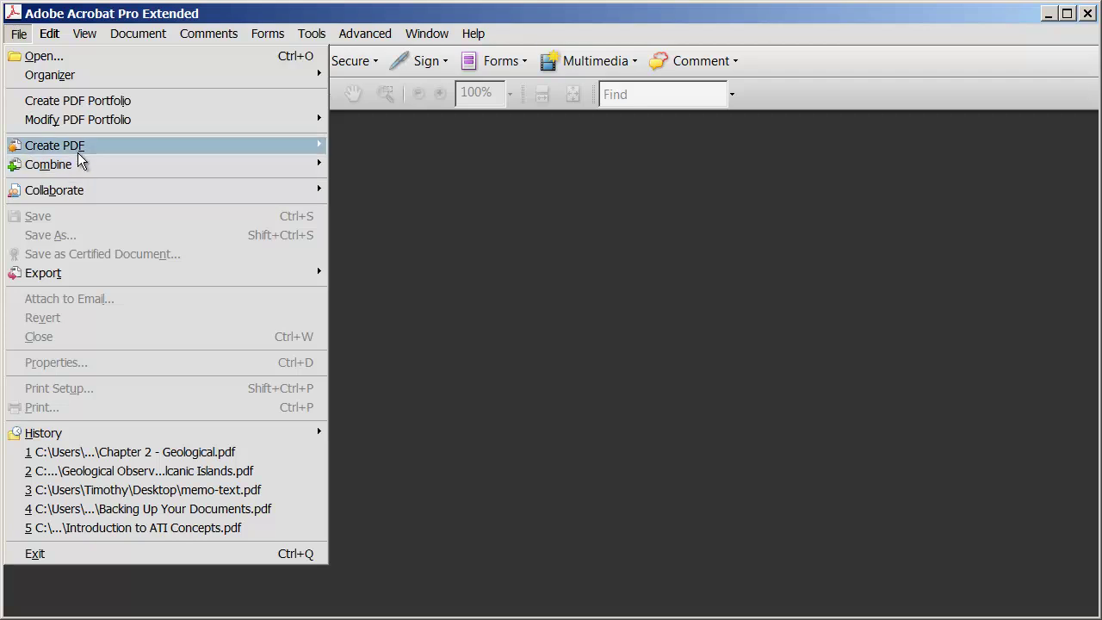
{"action": "left_click", "coordinate": [216, 11]}
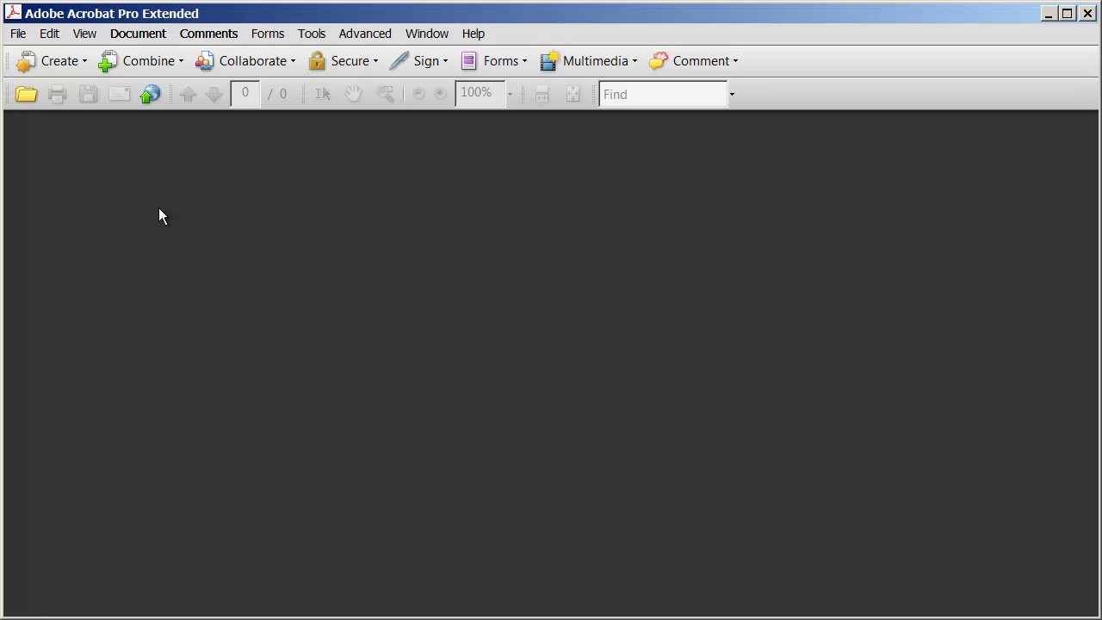
Start merging files into a single PDF.
{"action": "left_click", "coordinate": [179, 67]}
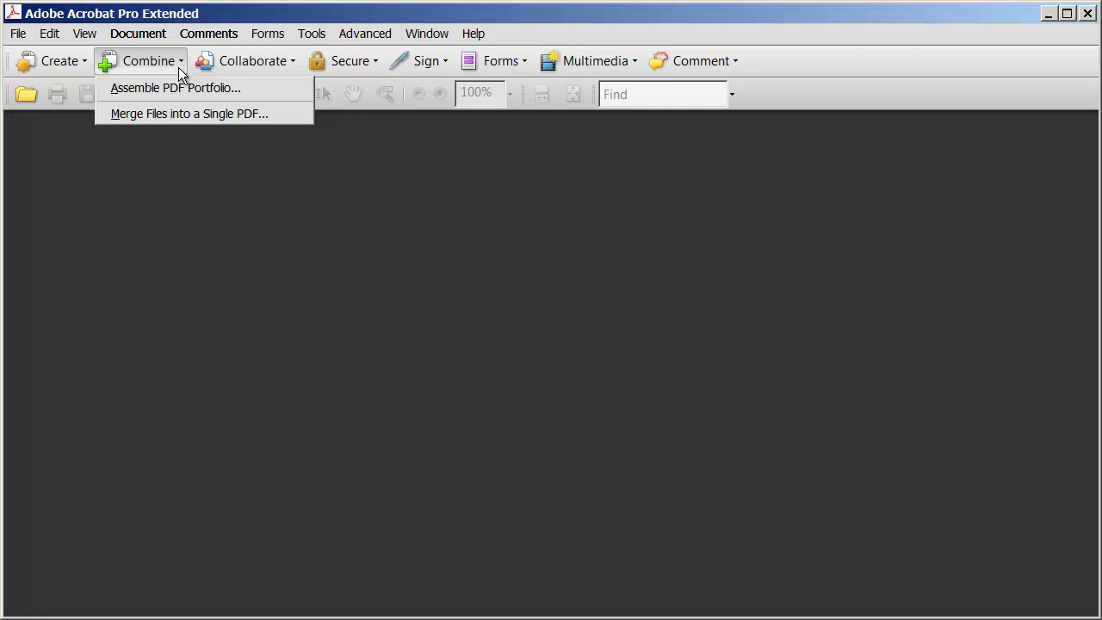
{"action": "left_click", "coordinate": [184, 113]}
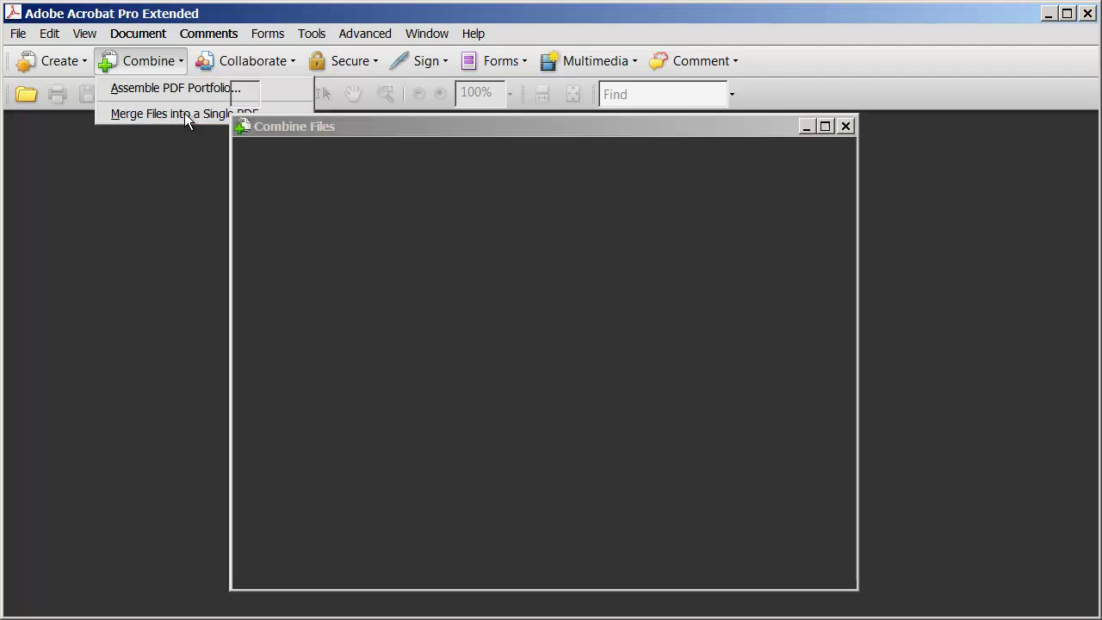
{"action": "left_click_drag", "start_coordinate": [488, 129], "coordinate": [446, 123]}
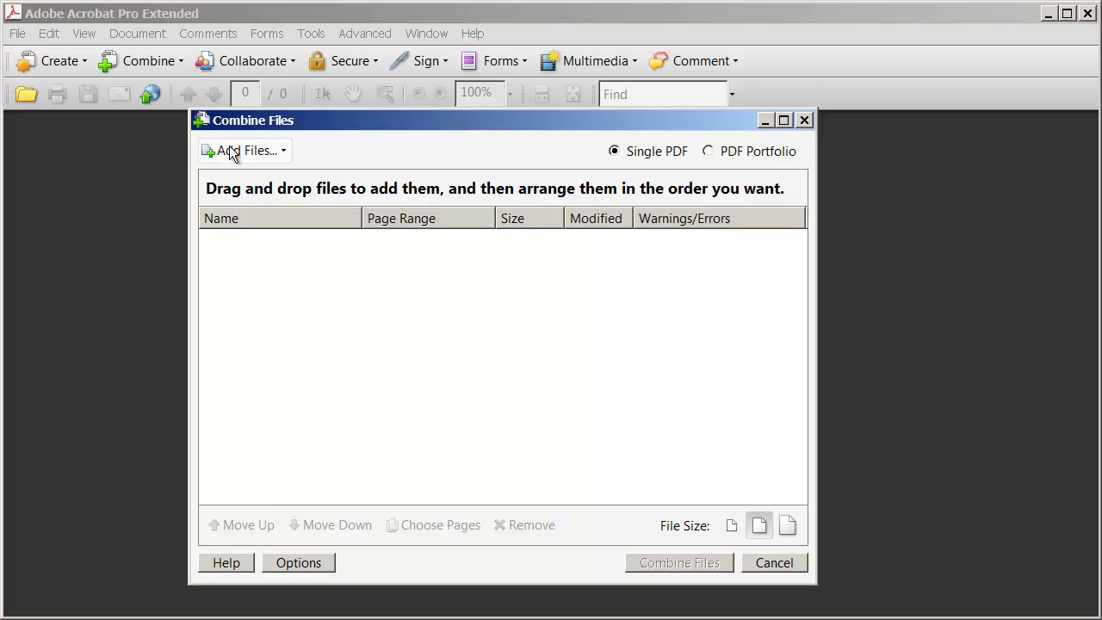
Add Geological Observations On Volcanic Islands.pdf from the Desktop to the list of files to combine.
{"action": "left_click", "coordinate": [281, 152]}
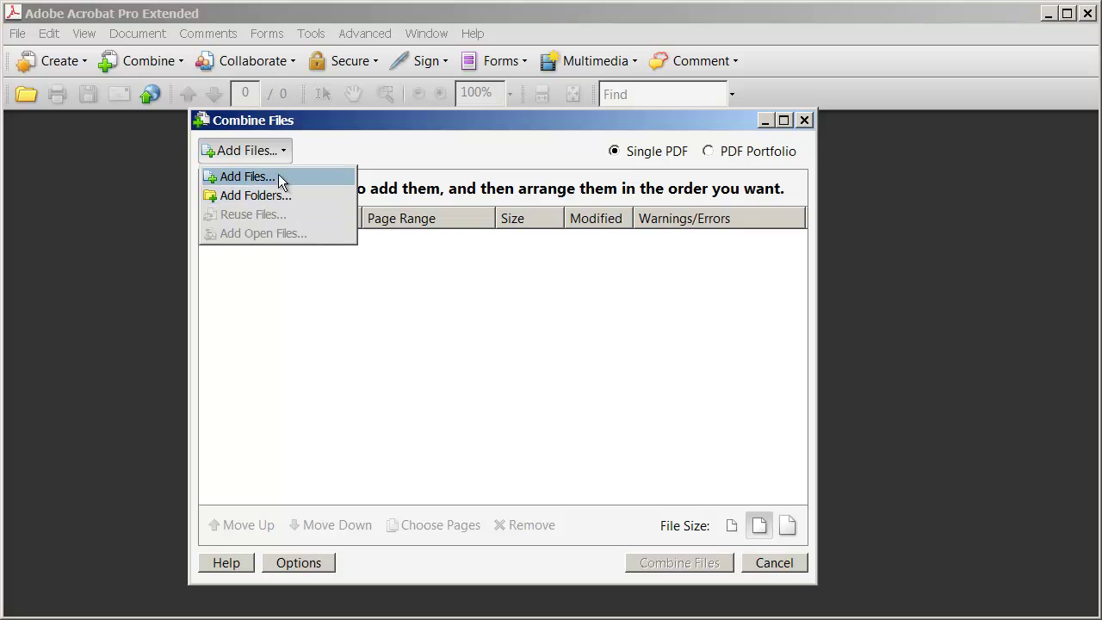
{"action": "left_click", "coordinate": [279, 177]}
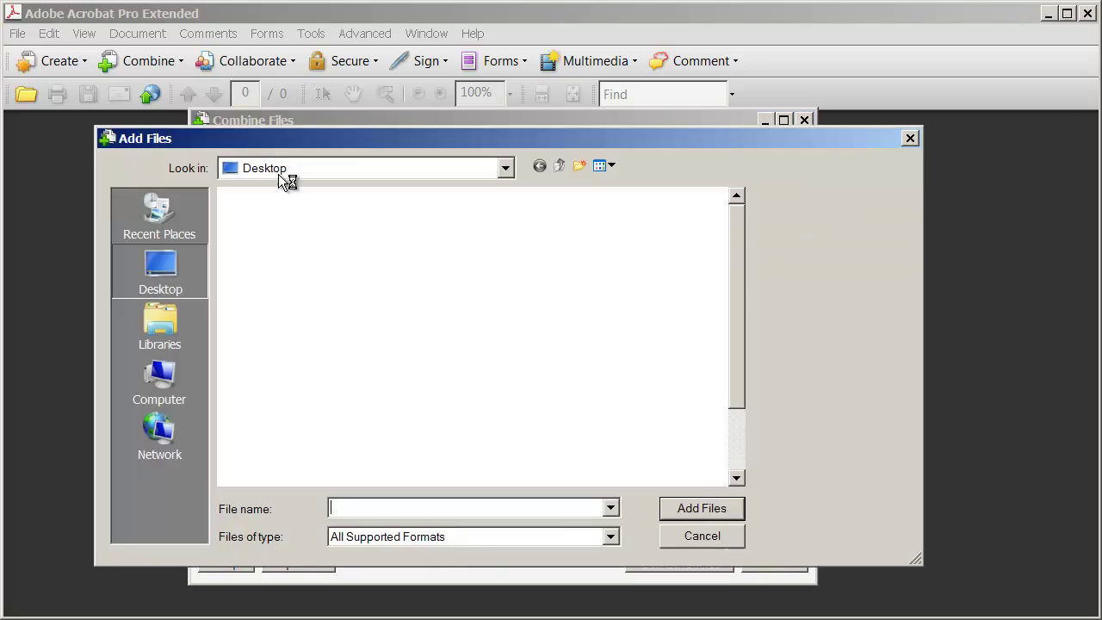
{"action": "mouse_move", "coordinate": [479, 142]}
{"action": "left_mouse_down"}
{"action": "mouse_move", "coordinate": [460, 135]}
{"action": "mouse_move", "coordinate": [480, 140]}
{"action": "left_mouse_up"}
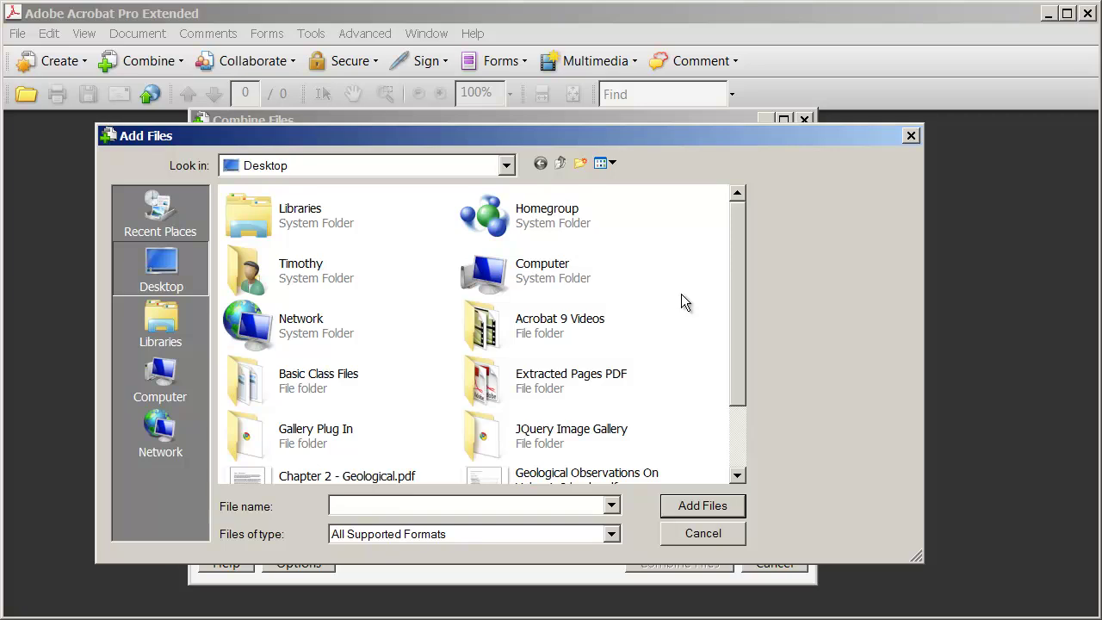
{"action": "left_click", "coordinate": [736, 417]}
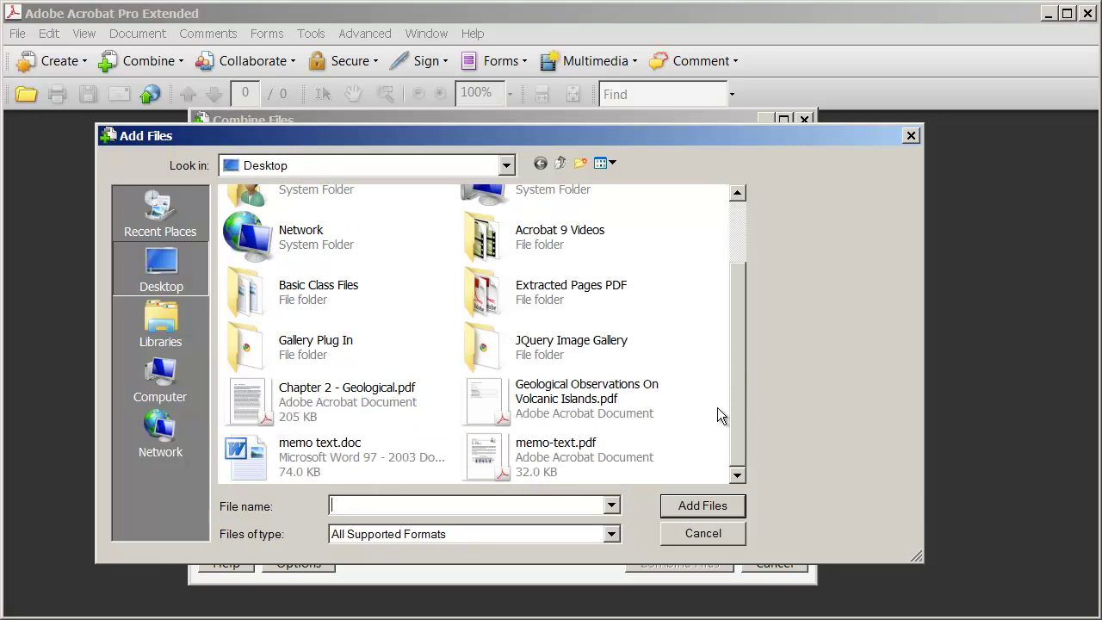
{"action": "left_click", "coordinate": [647, 401]}
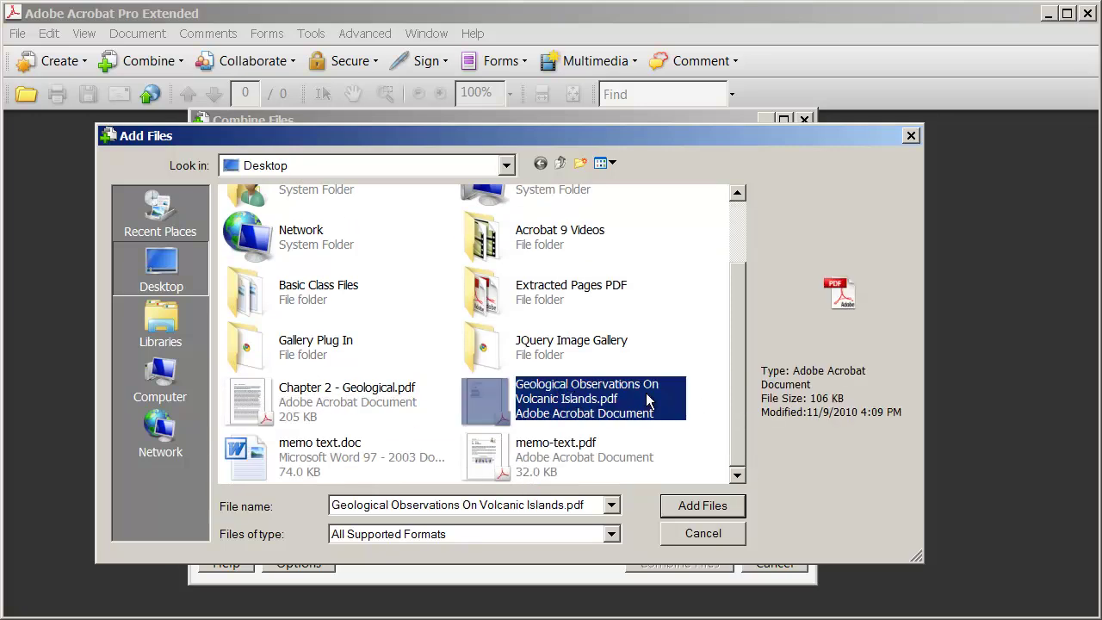
{"action": "left_click", "coordinate": [370, 397]}
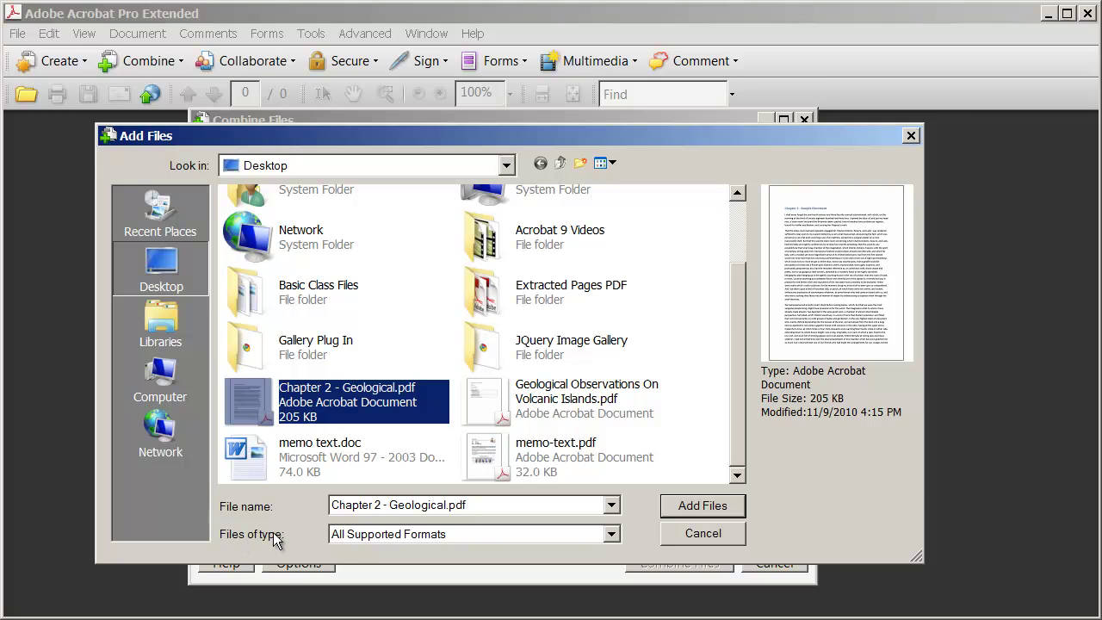
{"action": "left_click_drag", "start_coordinate": [453, 135], "coordinate": [459, 25]}
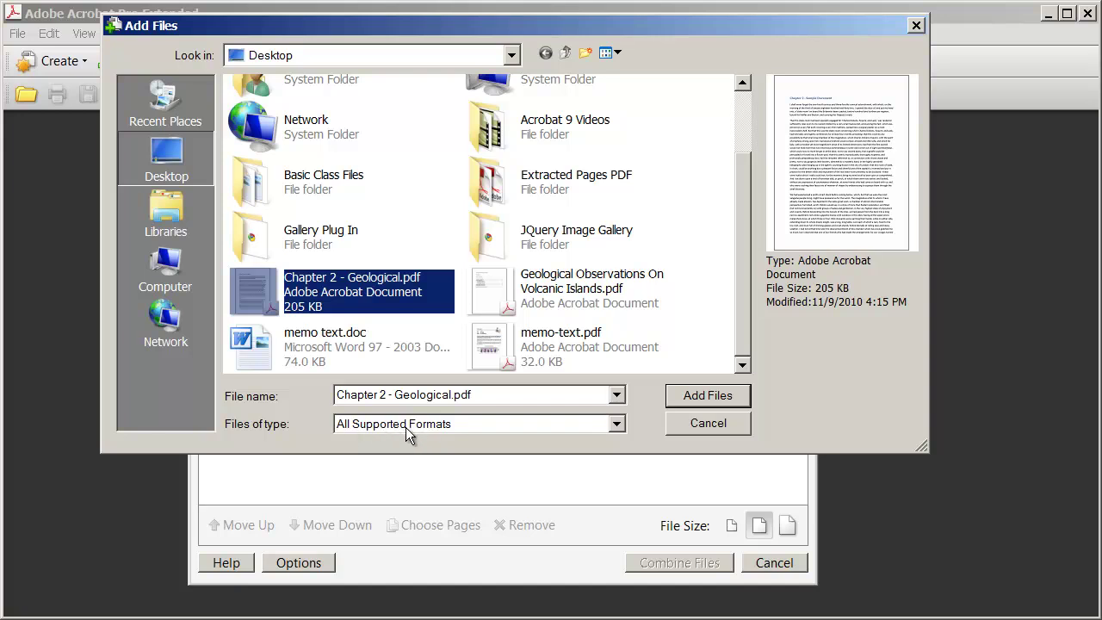
{"action": "left_click", "coordinate": [617, 425]}
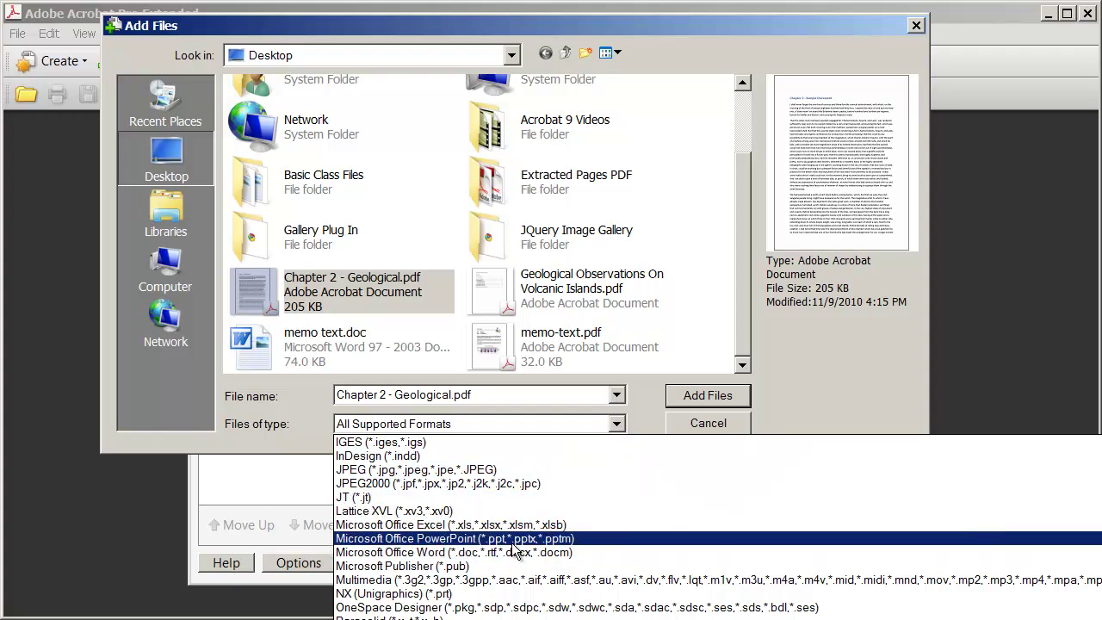
{"action": "left_click", "coordinate": [324, 423]}
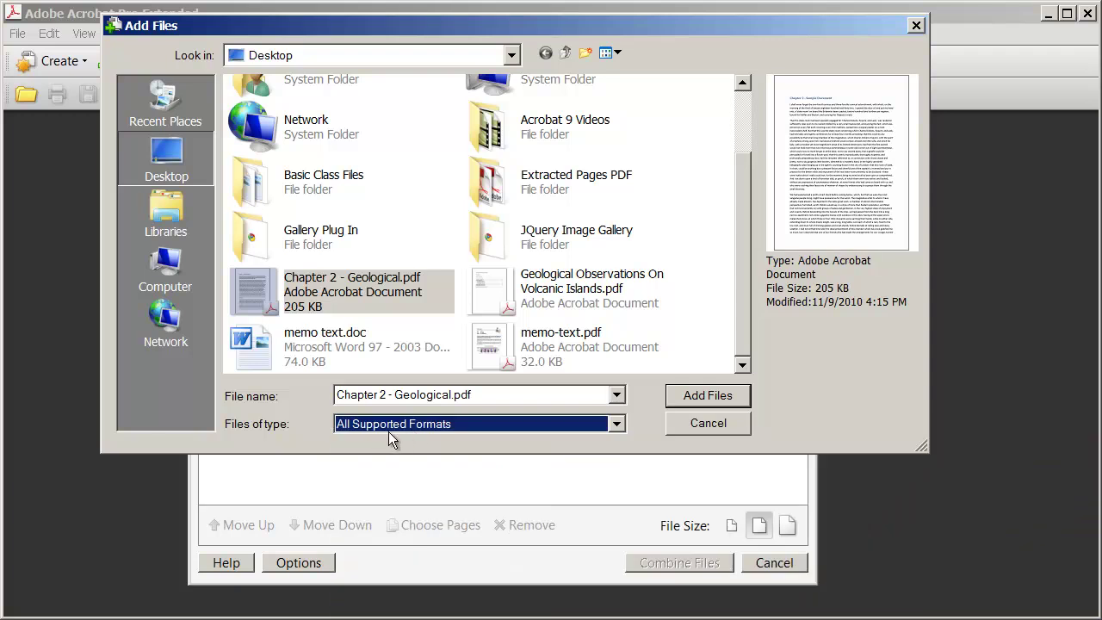
{"action": "left_click", "coordinate": [531, 289]}
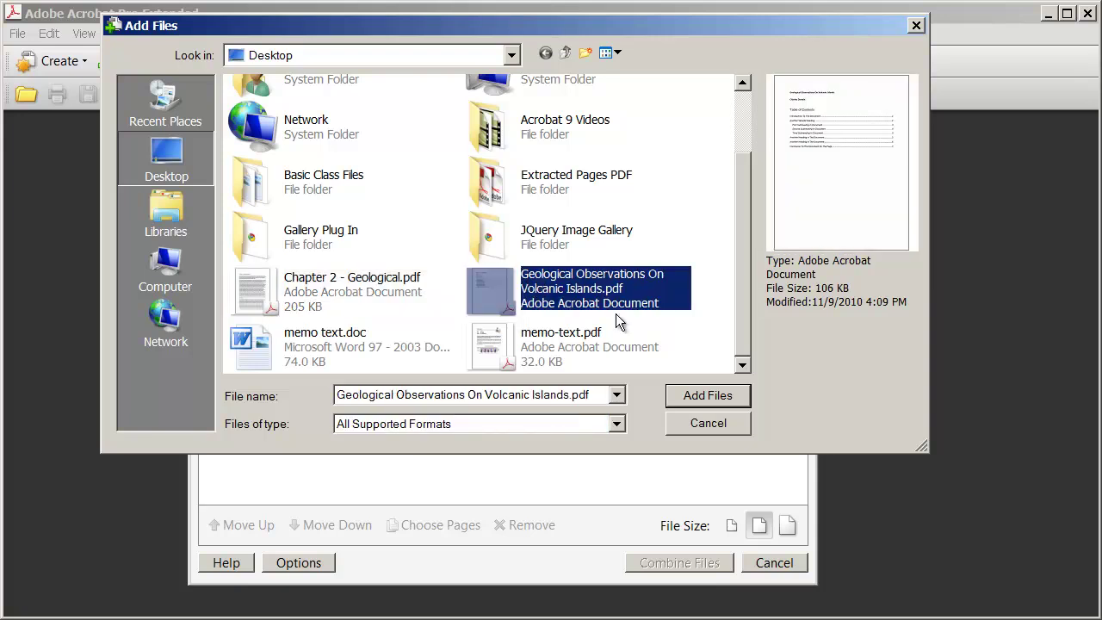
{"action": "left_click", "coordinate": [714, 397]}
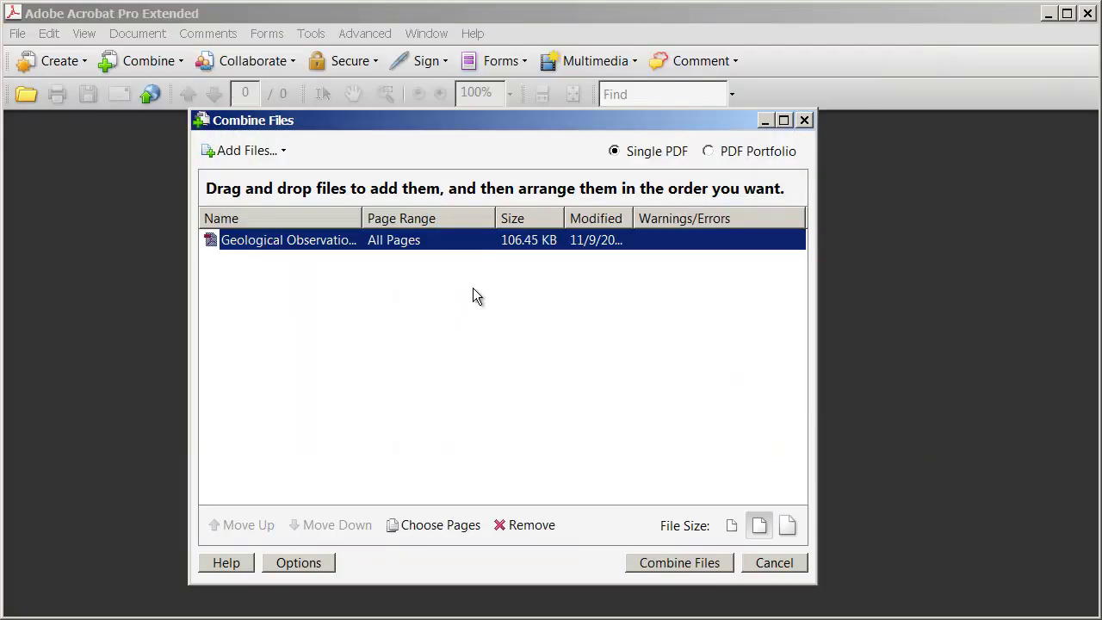
Add Chapter 2 - Geological.pdf from the Desktop as the second file to combine.
{"action": "left_click", "coordinate": [247, 153]}
{"action": "left_click", "coordinate": [277, 177]}
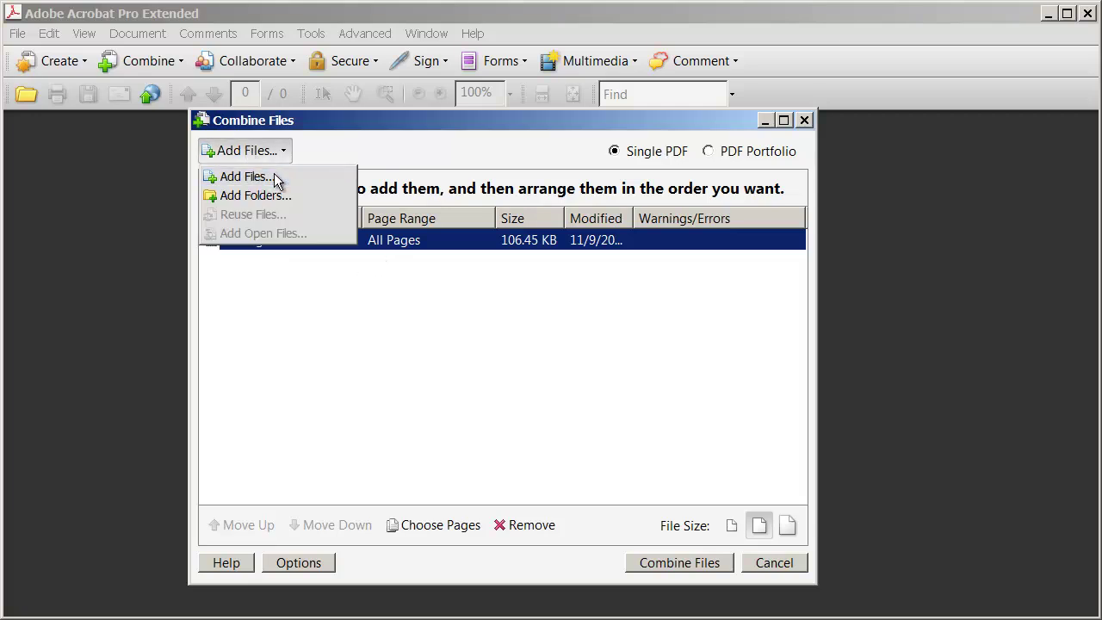
{"action": "left_click", "coordinate": [742, 337]}
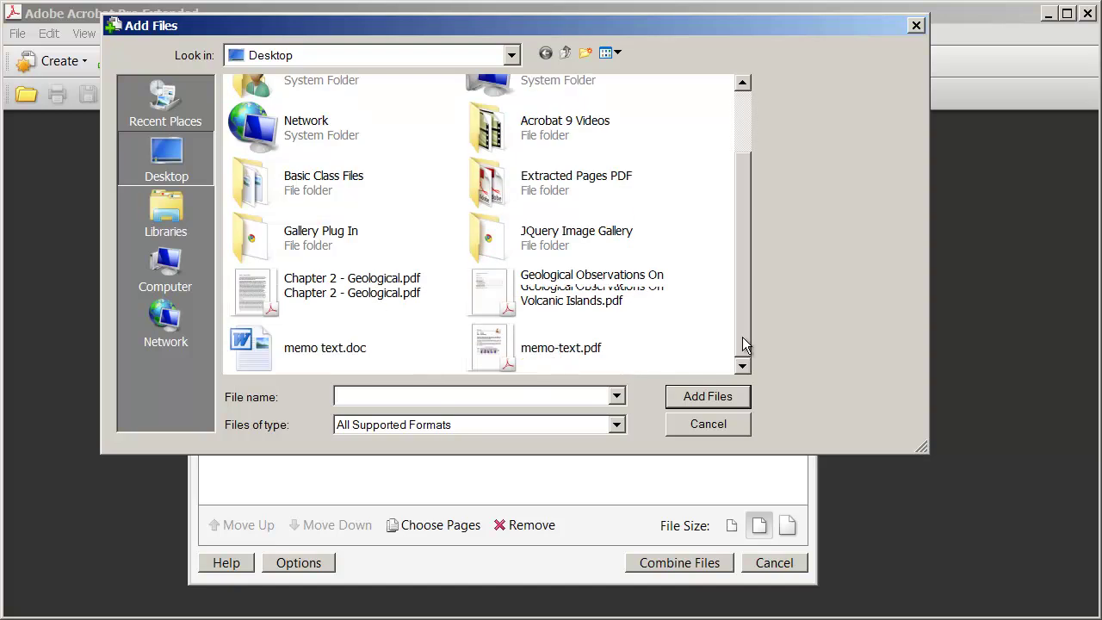
{"action": "left_click", "coordinate": [332, 280]}
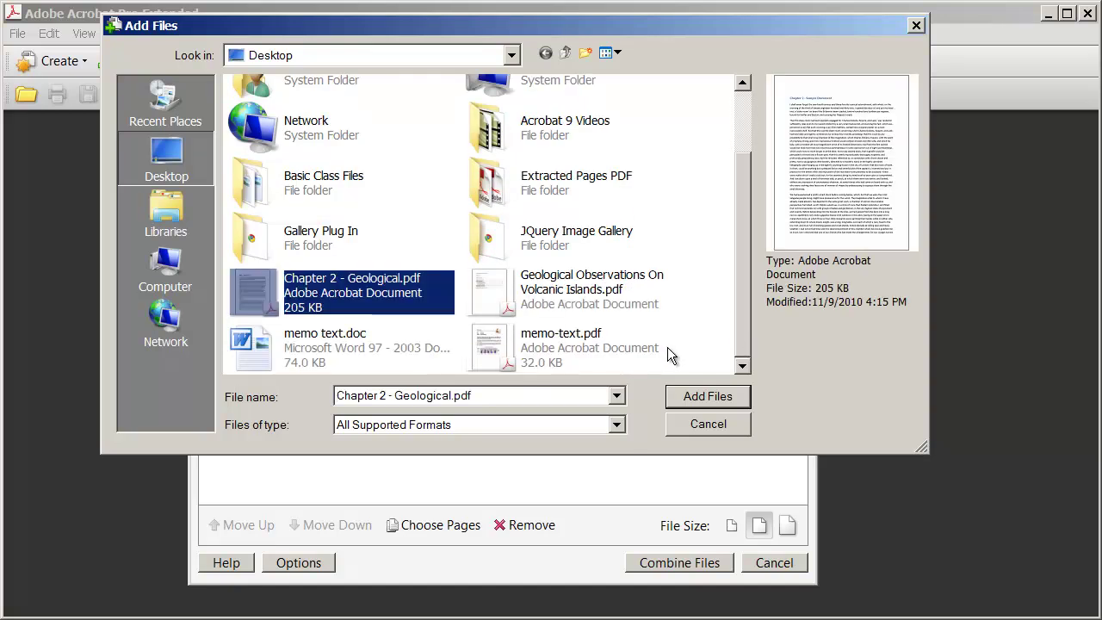
{"action": "left_click", "coordinate": [698, 397]}
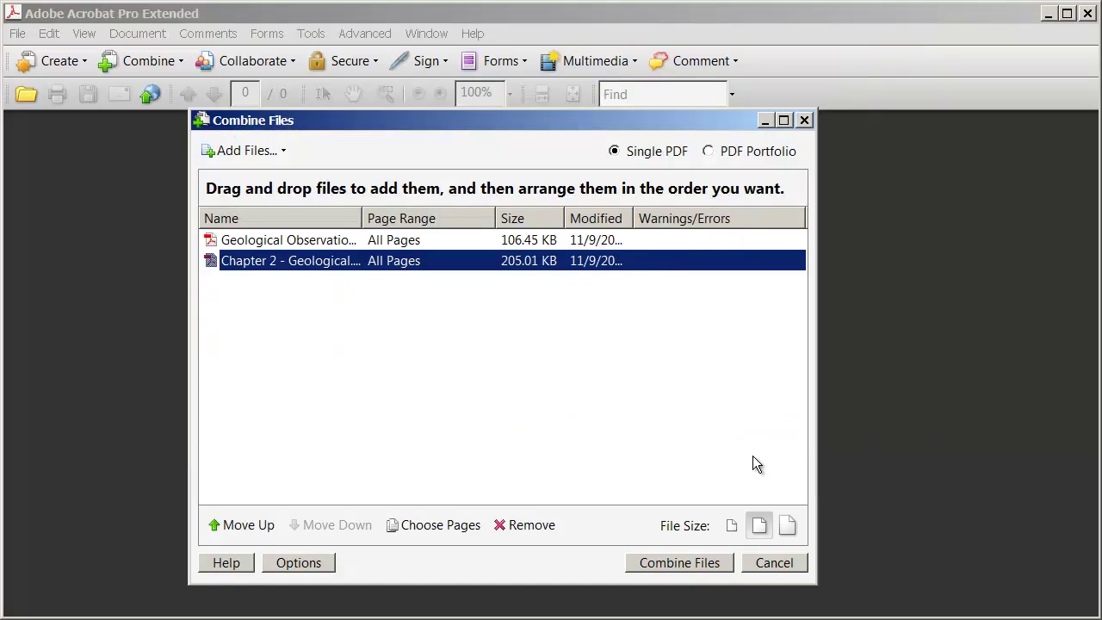
{"action": "left_click", "coordinate": [405, 410]}
{"action": "left_click", "coordinate": [387, 247]}
{"action": "left_click", "coordinate": [337, 263]}
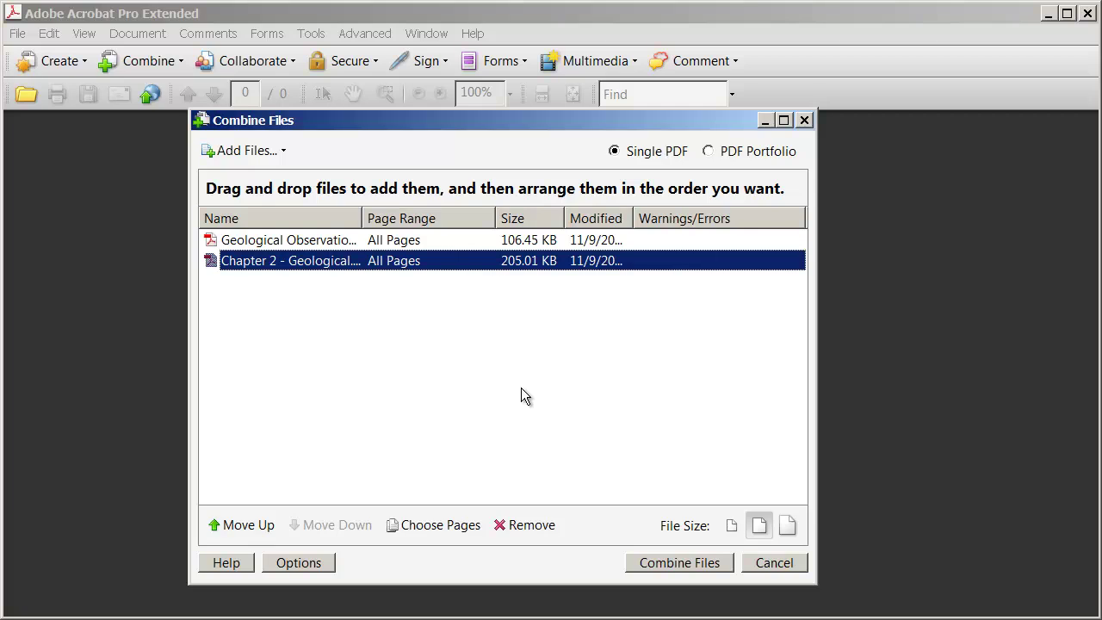
Add the Word document memo text.doc from the Desktop as the third file to combine.
{"action": "left_click", "coordinate": [268, 152]}
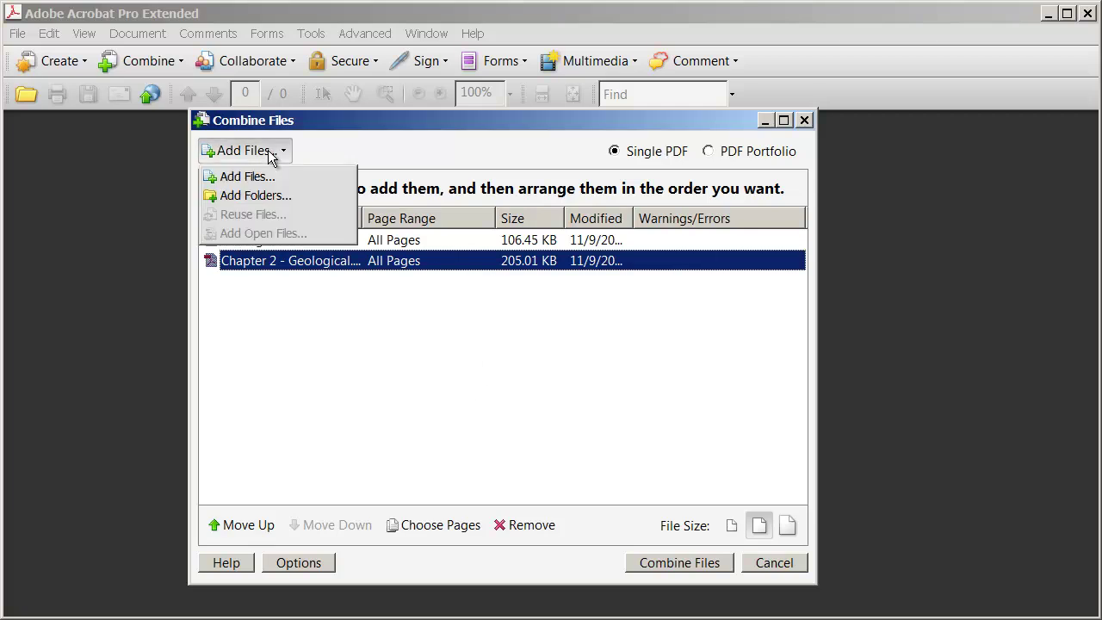
{"action": "left_click", "coordinate": [270, 181]}
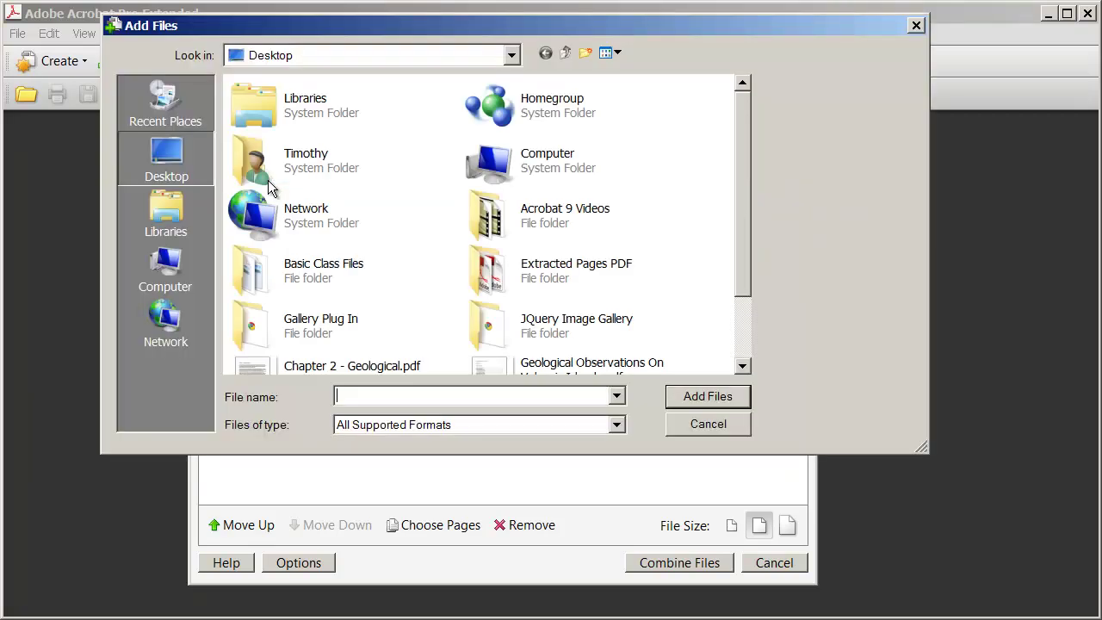
{"action": "left_click", "coordinate": [511, 255]}
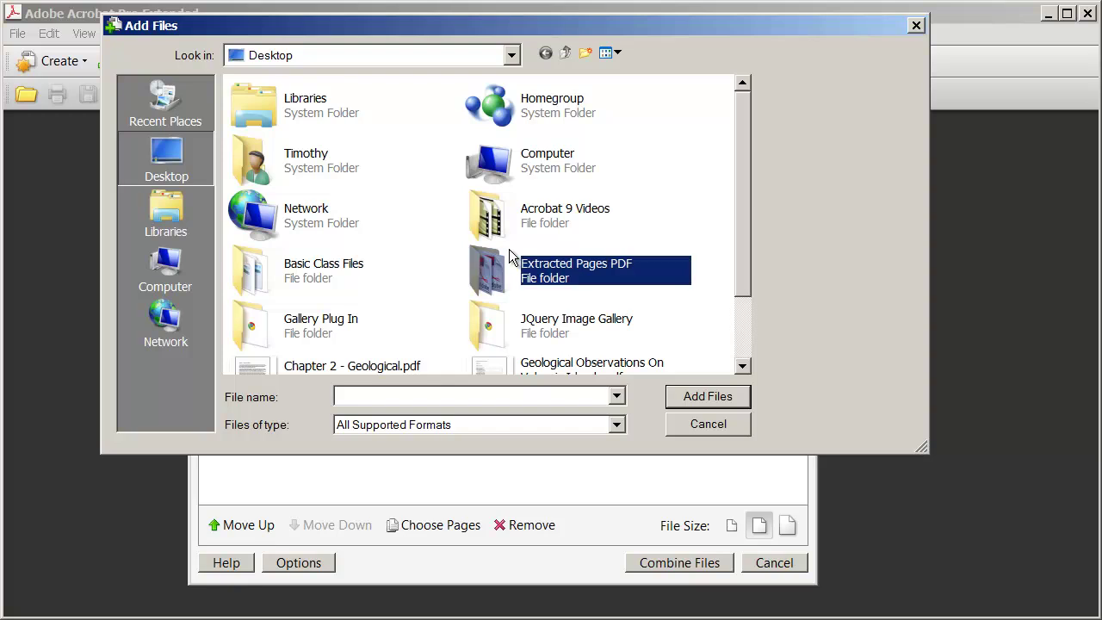
{"action": "scroll", "coordinate": [510, 258], "scroll_direction": "down", "scroll_amount": 2}
{"action": "left_click", "coordinate": [353, 362]}
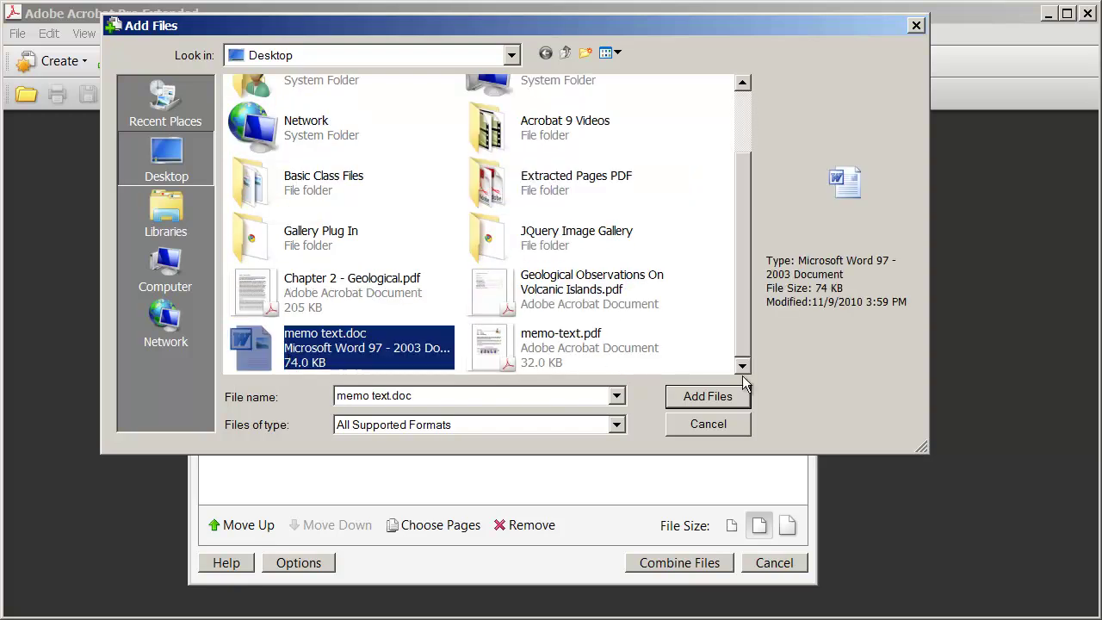
{"action": "left_click", "coordinate": [721, 399]}
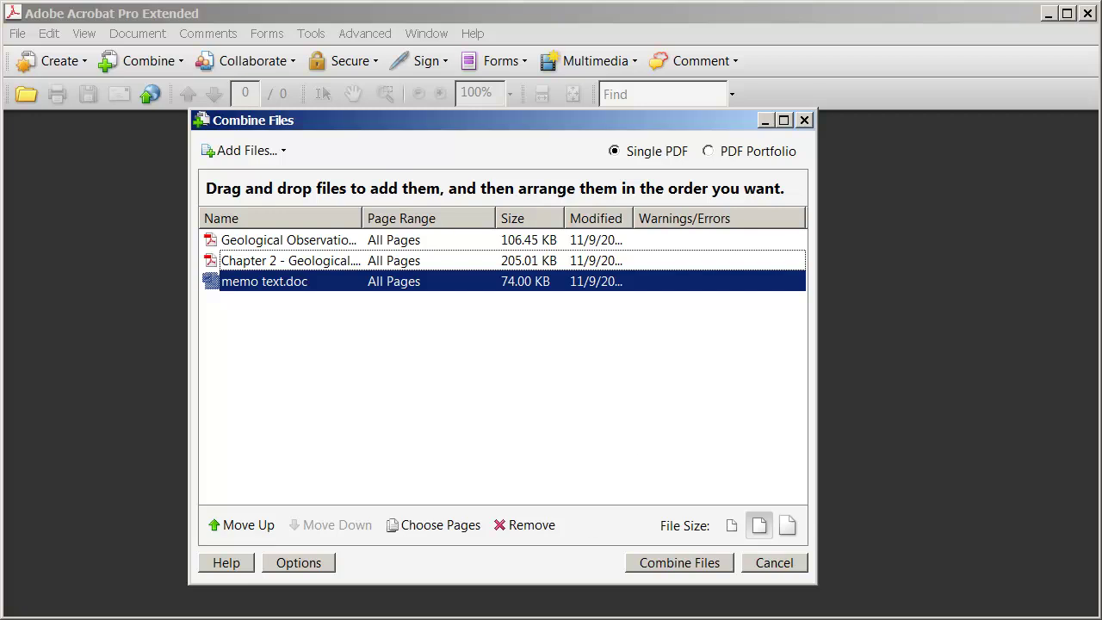
Combine the listed files and save the merged PDF to the Desktop as Sample Combined PDF.
{"action": "left_click", "coordinate": [700, 566]}
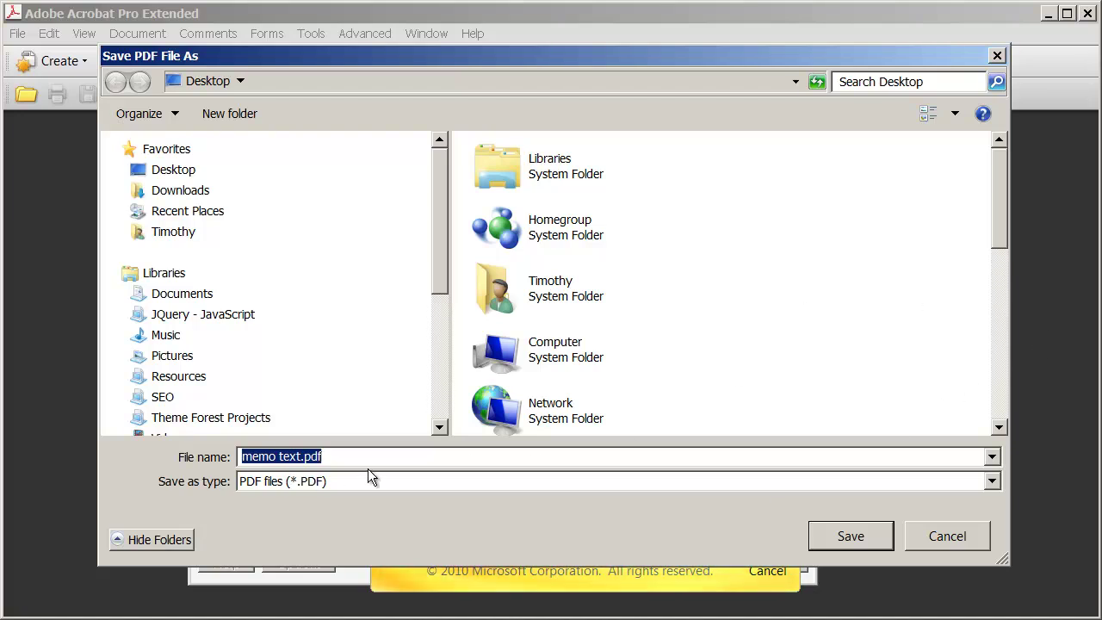
{"action": "type", "text": "Sampl"}
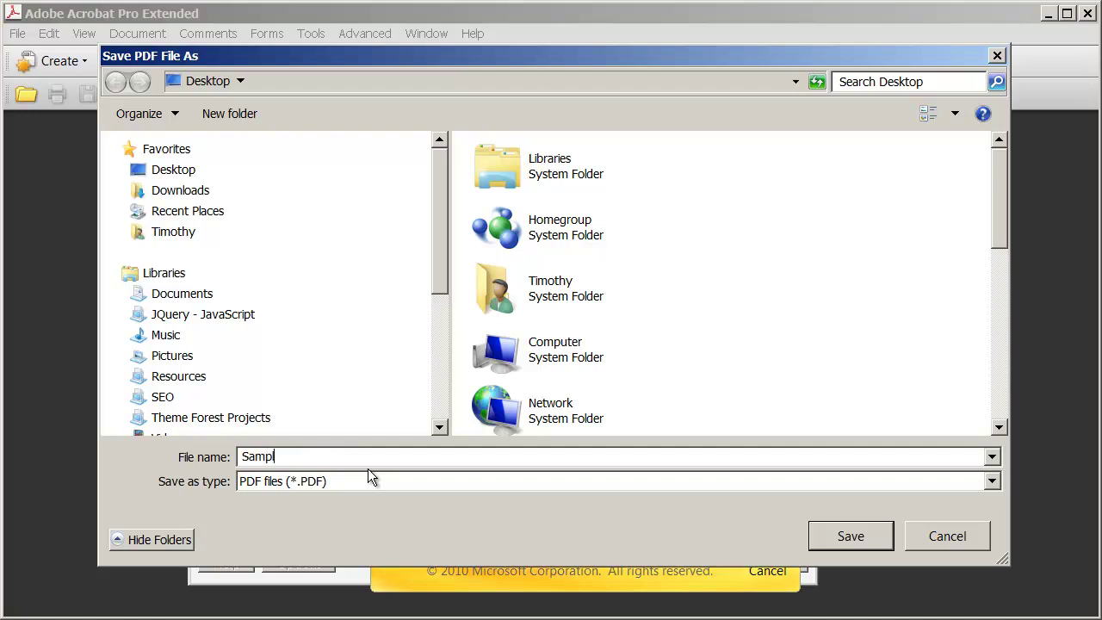
{"action": "type", "text": "e Combine"}
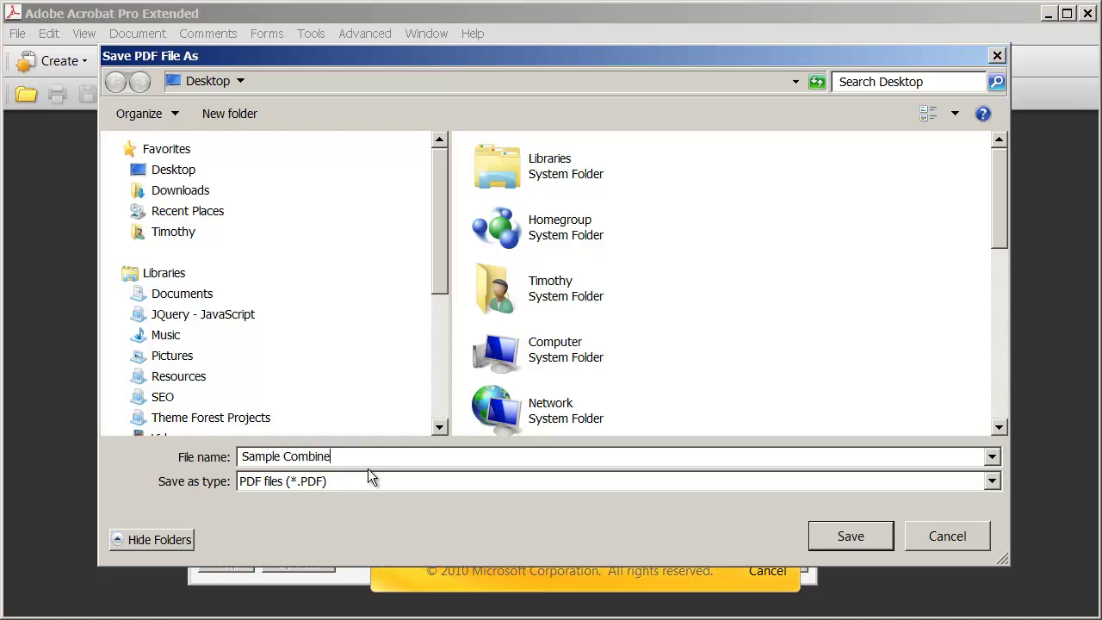
{"action": "type", "text": "d PDF"}
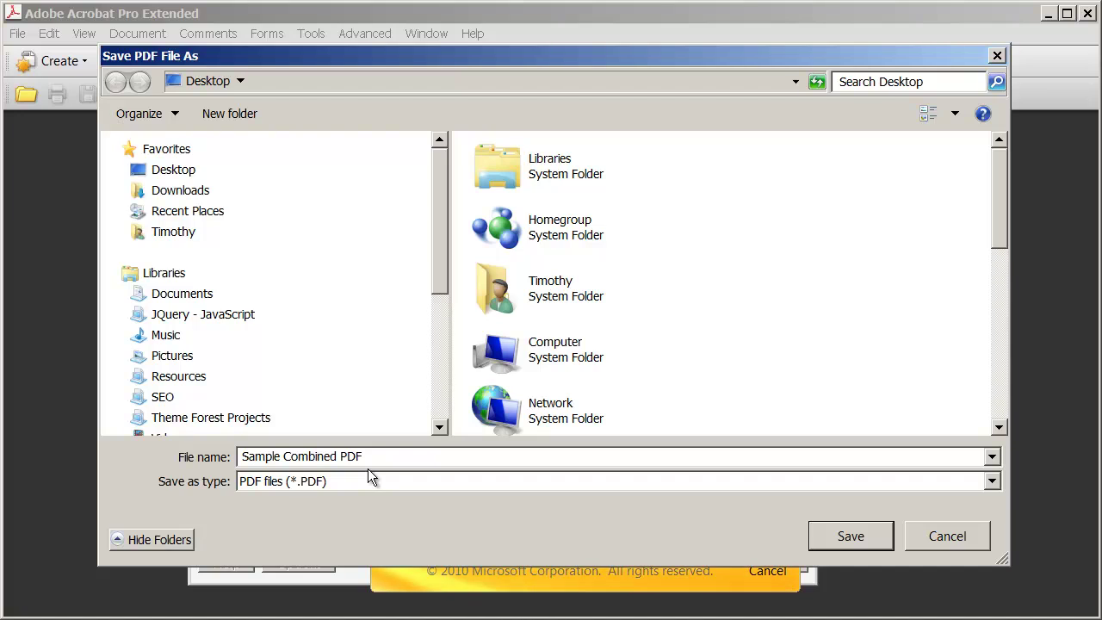
{"action": "left_click", "coordinate": [175, 171]}
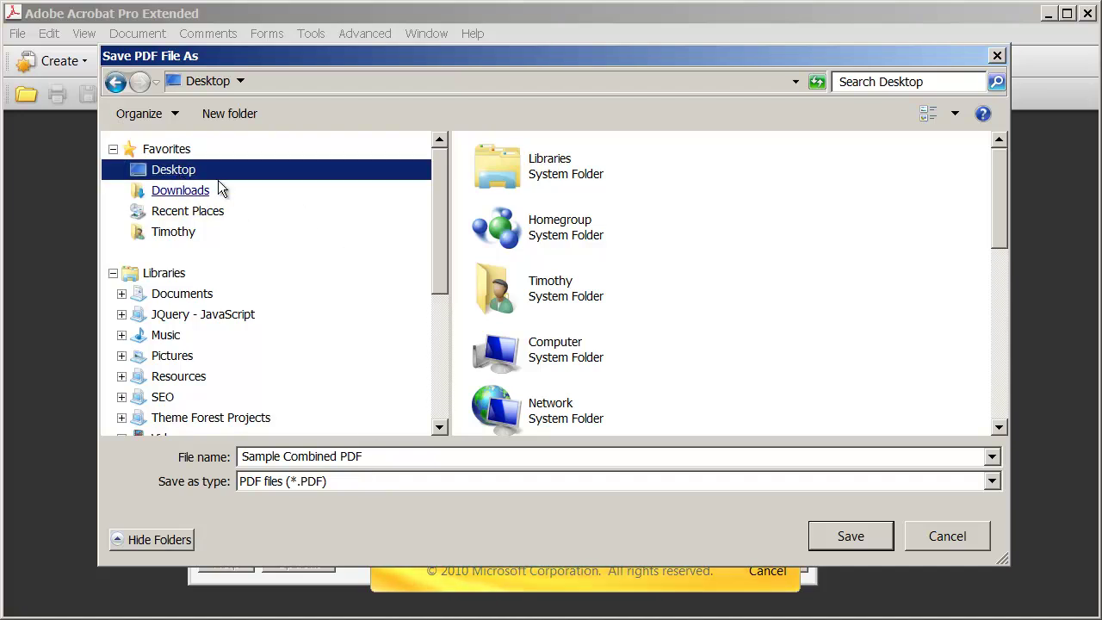
{"action": "left_click", "coordinate": [852, 540]}
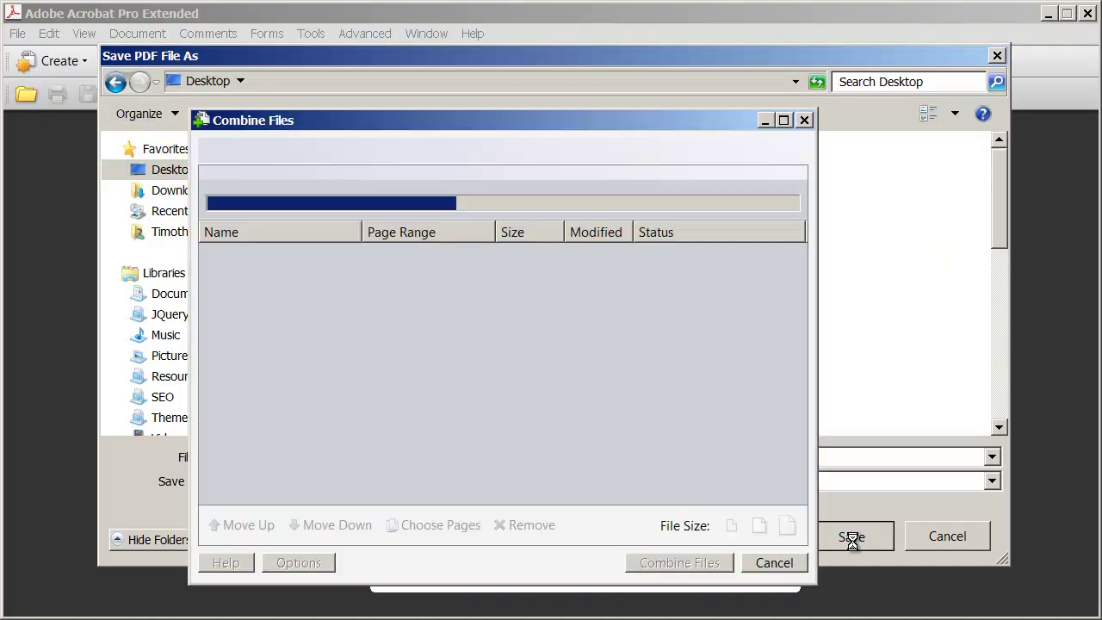